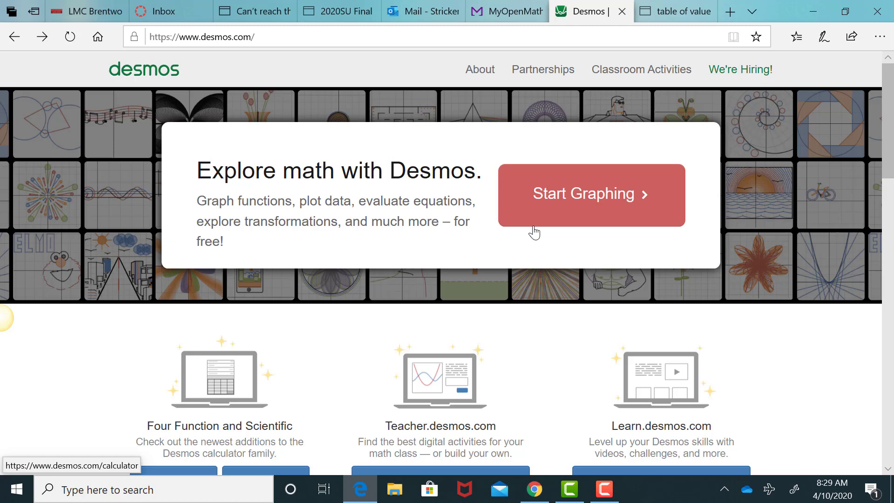
Open the graphing calculator to graph y = abs(x − 4) + 2, and show the coordinates of the graph's vertex.
left_click(587, 209)
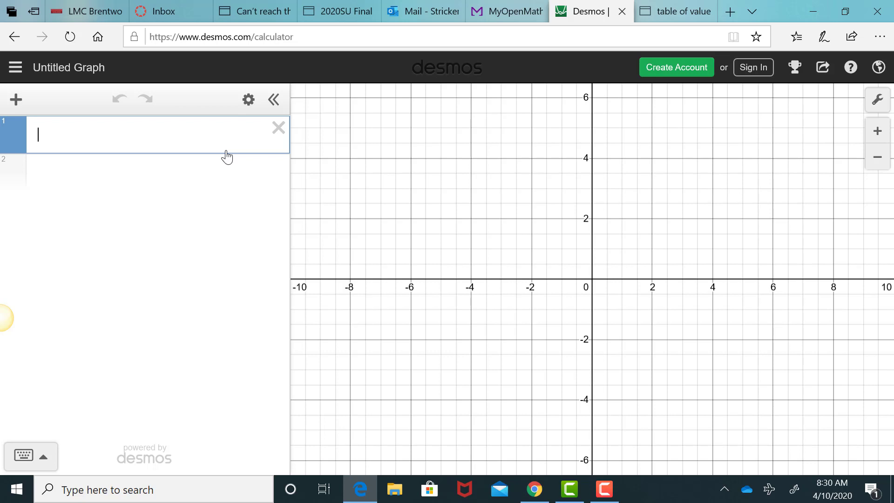
type("y=")
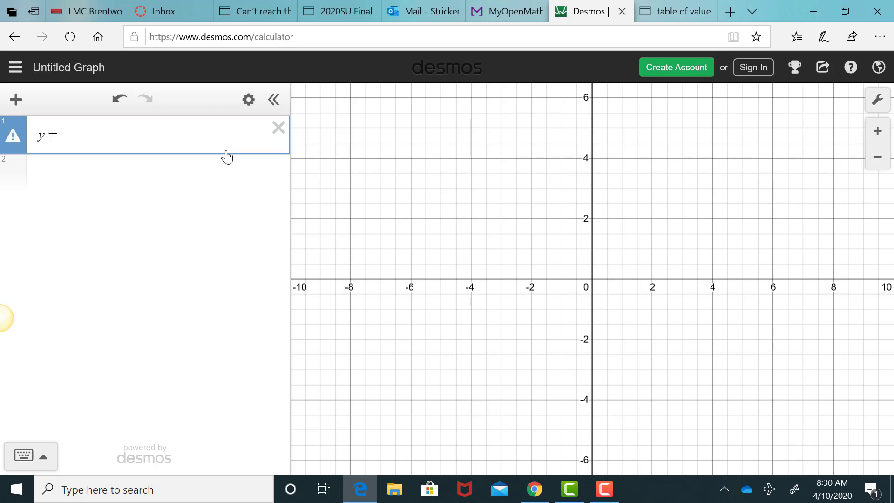
type("abs(x-4")
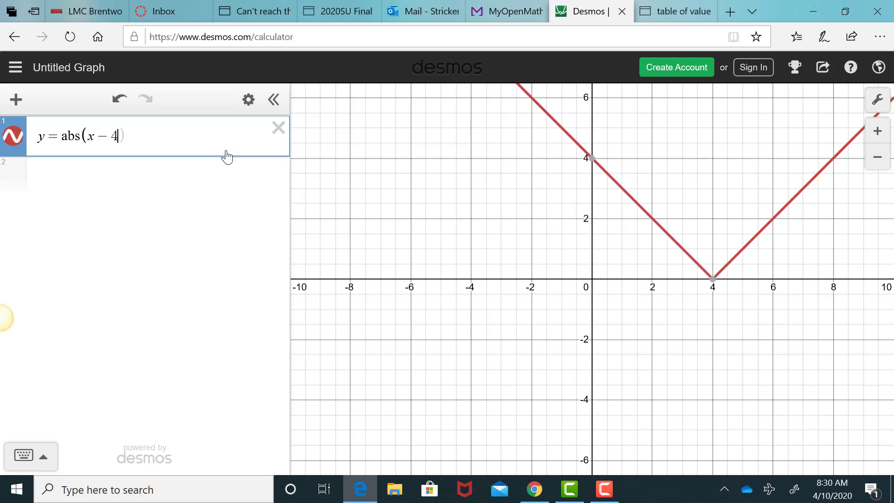
type(")+2")
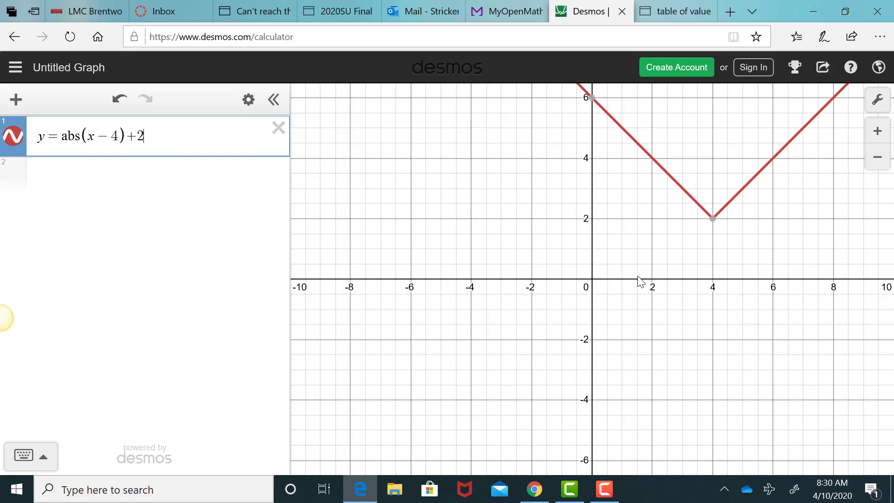
mouse_move(713, 219)
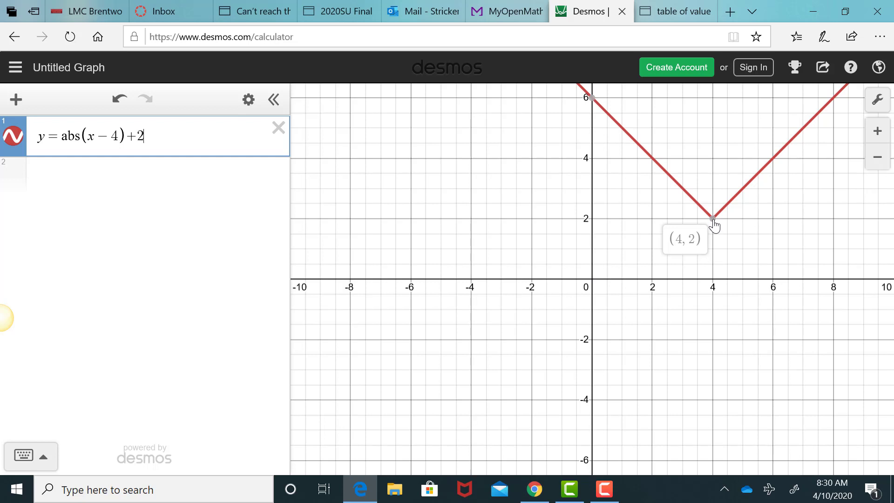
left_click(713, 221)
Remove the abs function and its parentheses from the equation, leaving y = x − 4 + 2.
left_click(125, 141)
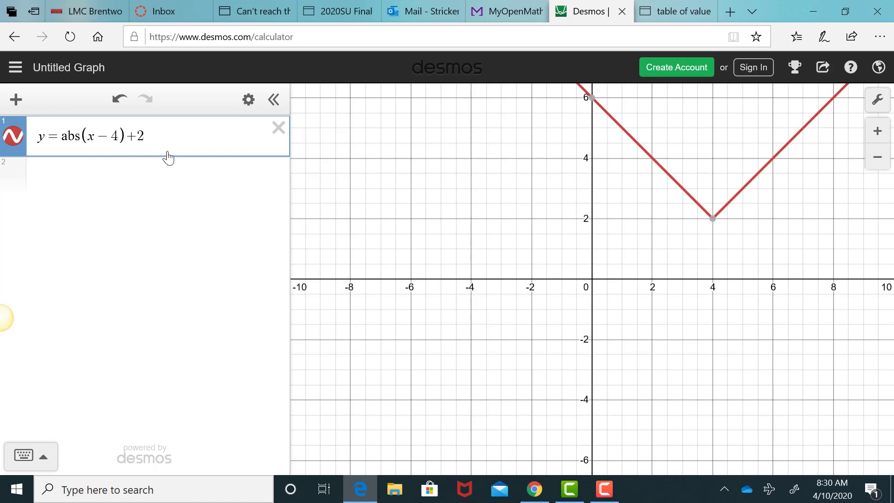
key("BackSpace")
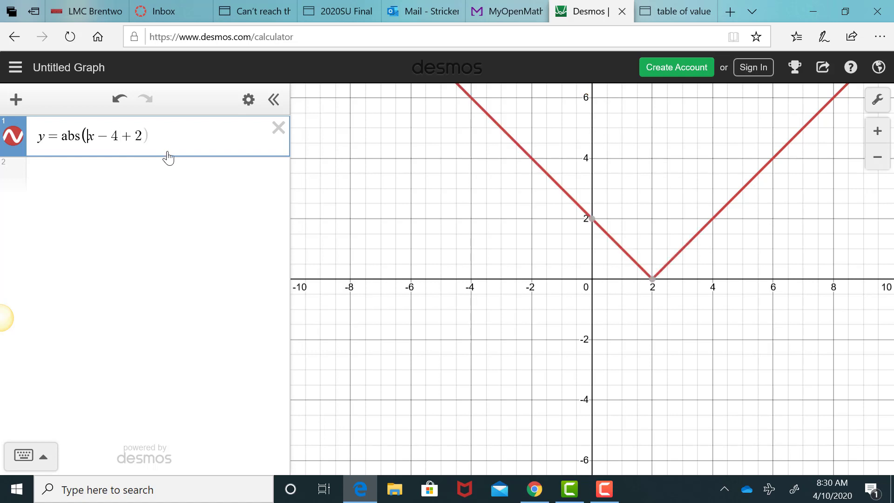
key("Left")
key("Left")
key("Left")
key("BackSpace")
key("BackSpace")
key("BackSpace")
key("BackSpace")
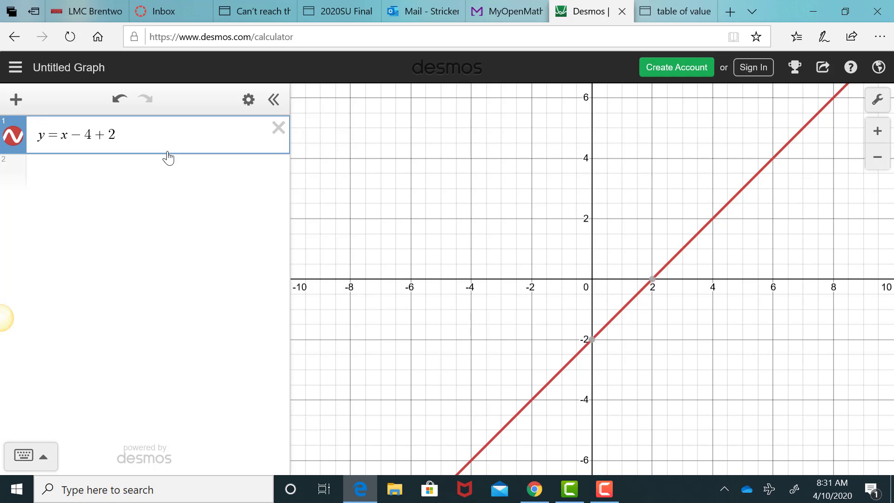
Enclose x − 4 in absolute value bars so the equation reads y = |x − 4| + 2.
type("|")
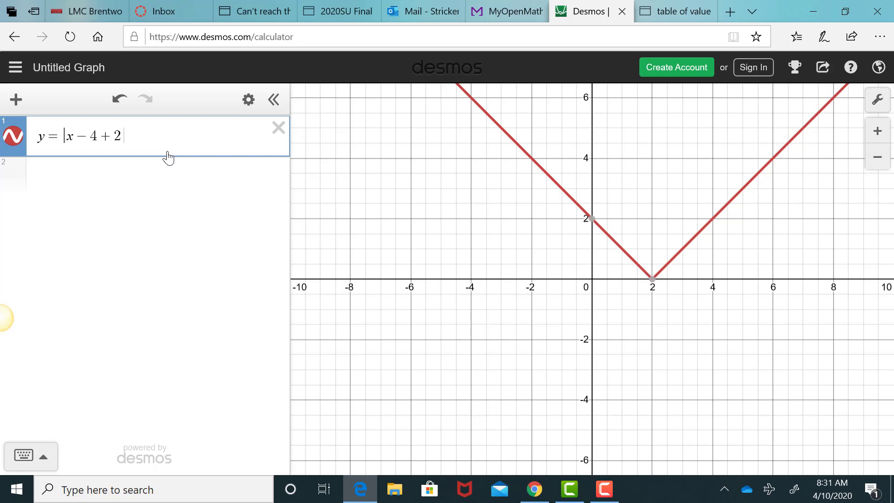
key("Right")
key("Right")
key("Right")
type("|")
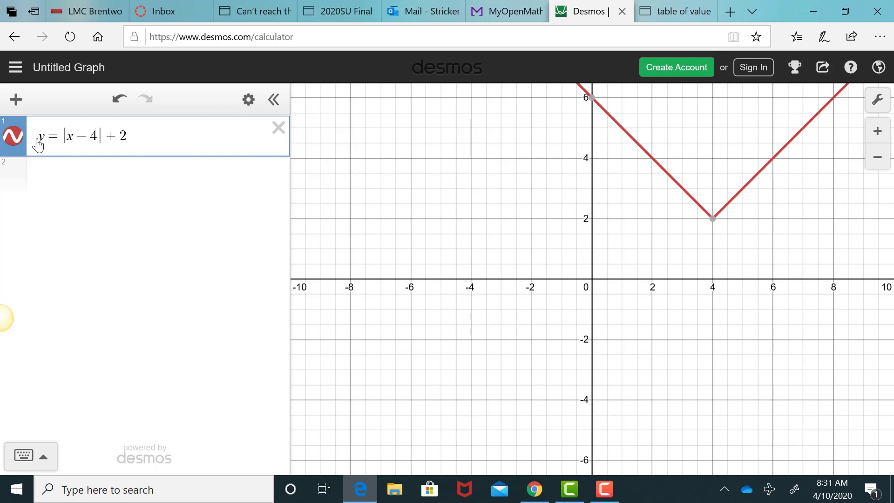
Add a table below the equation and clear the heading of its y₁ column.
left_click(16, 106)
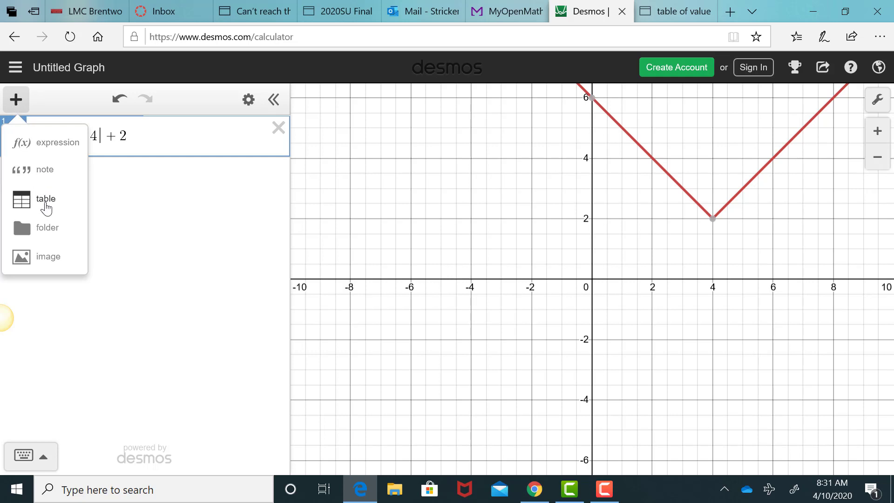
left_click(46, 206)
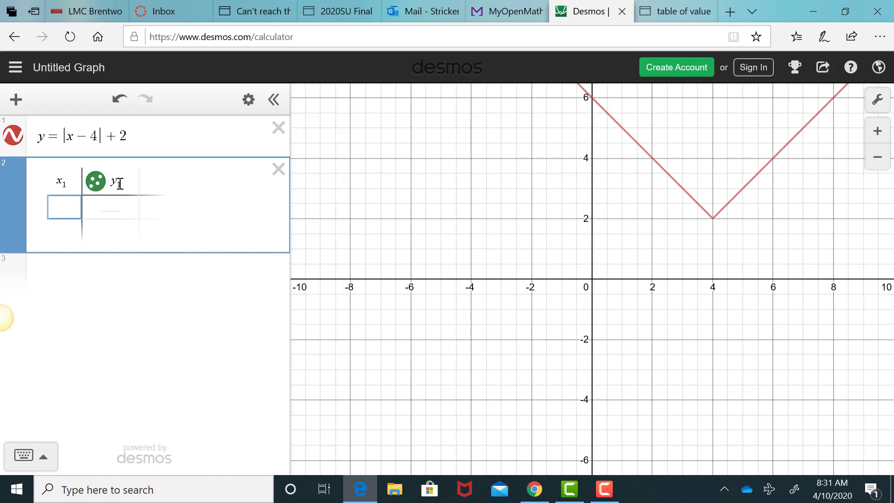
left_click_drag(121, 184, 113, 185)
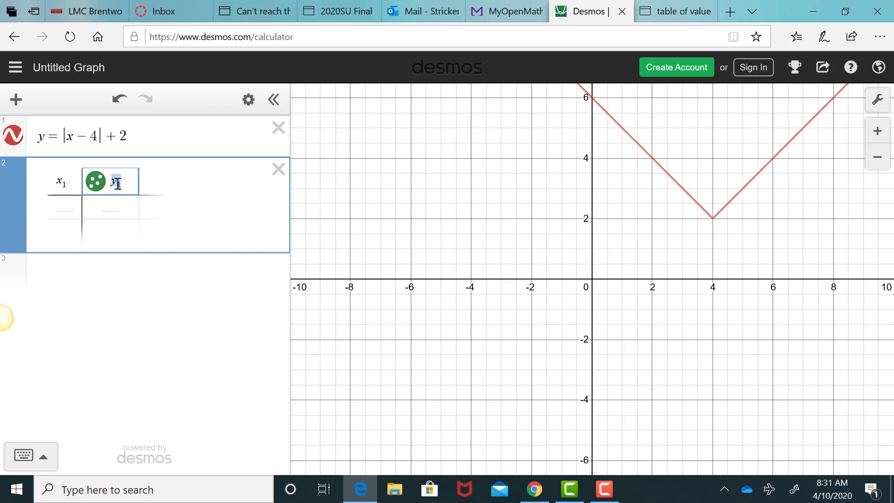
key("BackSpace")
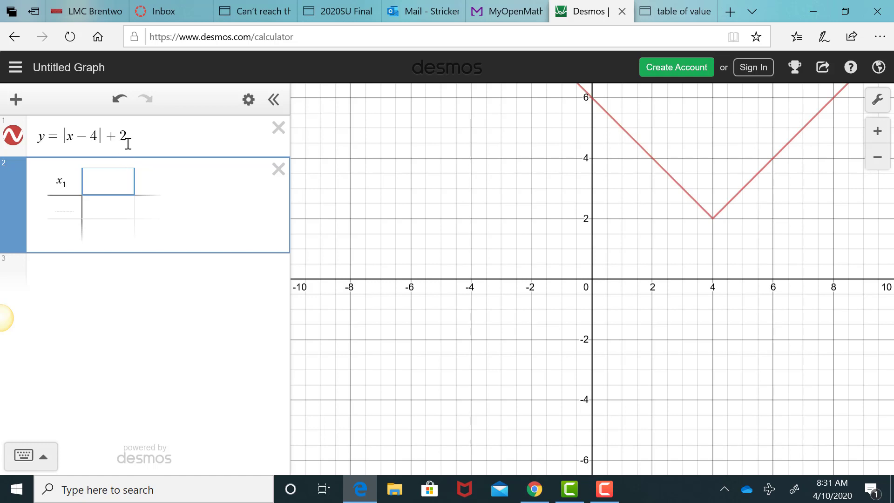
Copy |x − 4| + 2 from the equation into the empty heading of the table's second column.
left_click_drag(128, 137, 82, 136)
key("ctrl+c")
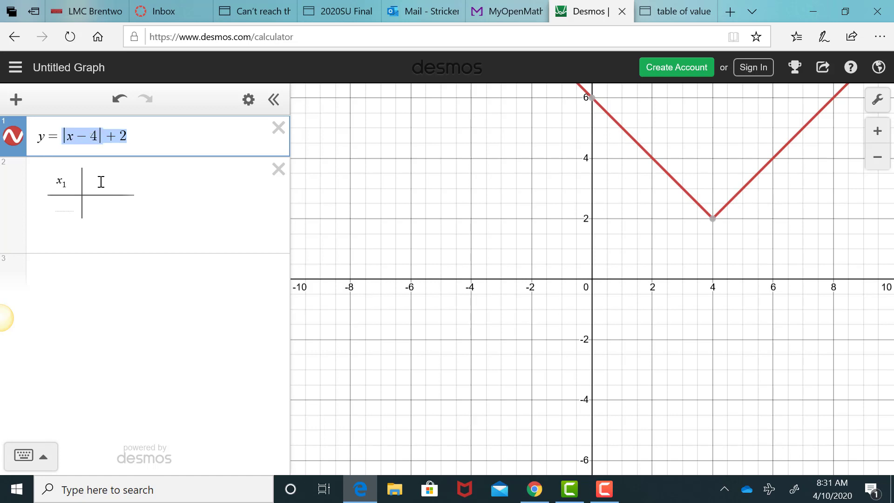
right_click(84, 138)
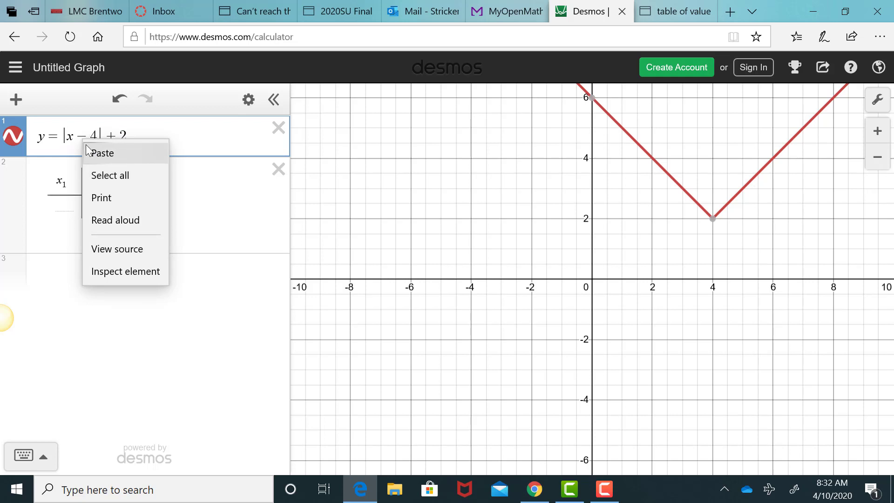
left_click_drag(144, 130, 77, 139)
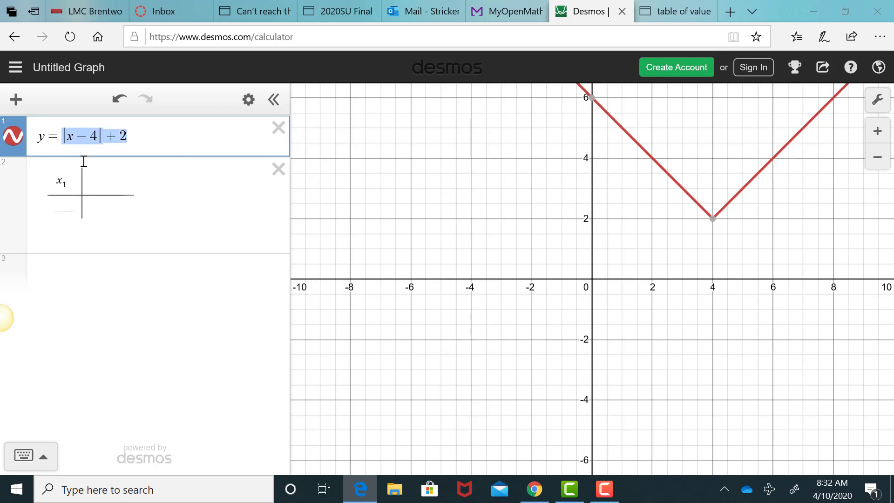
left_click(105, 174)
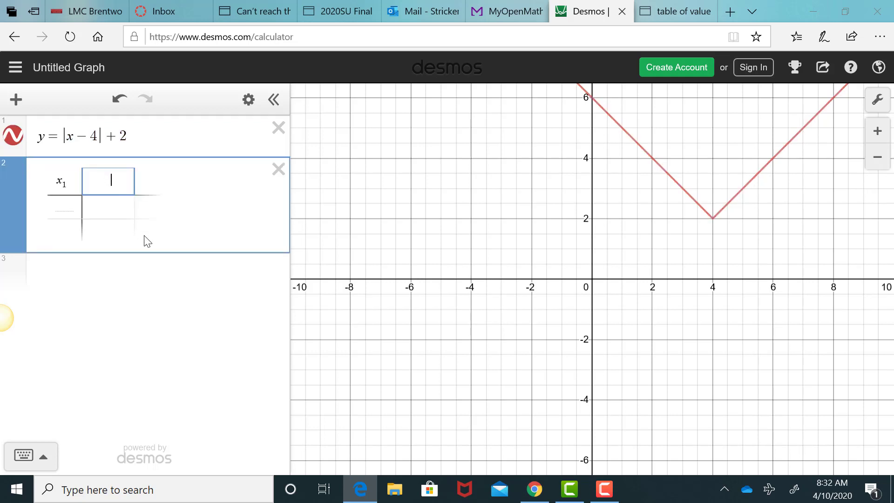
key("ctrl+v")
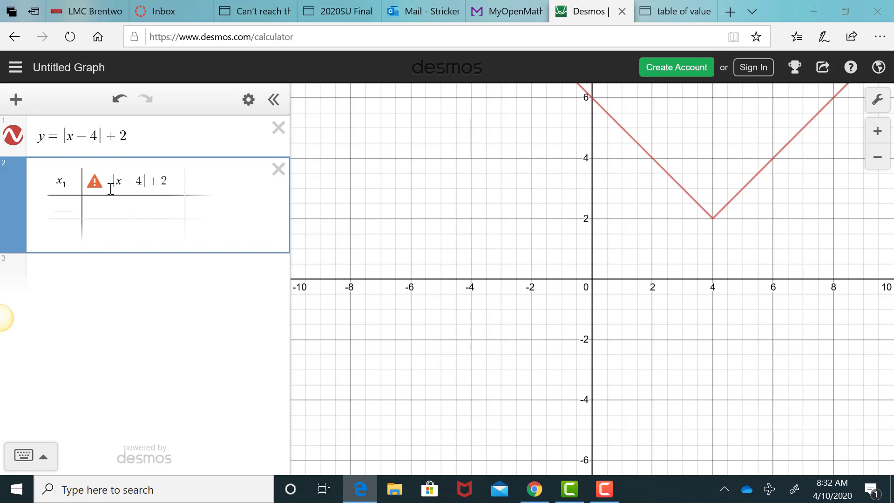
Replace x with x₁ in the second column's heading so it reads |x₁ − 4| + 2.
mouse_move(95, 188)
left_click(121, 182)
left_click_drag(65, 183, 57, 182)
key("ctrl+c")
left_click_drag(122, 180, 114, 179)
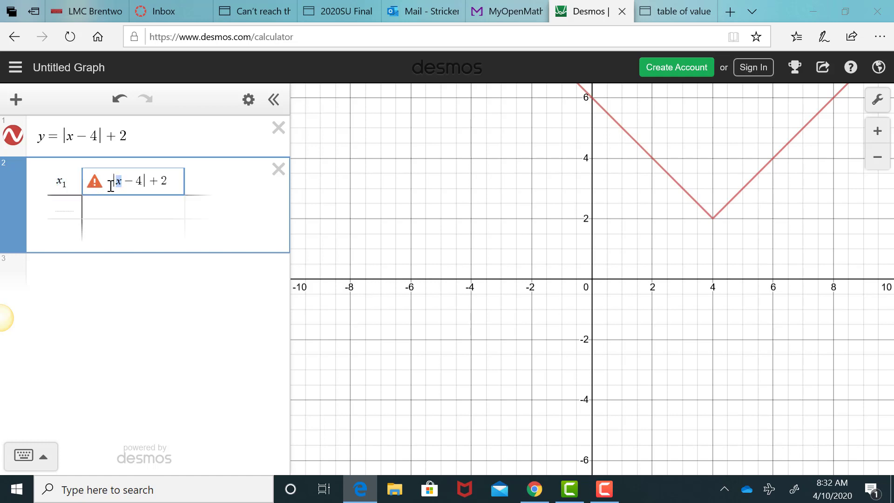
key("ctrl+v")
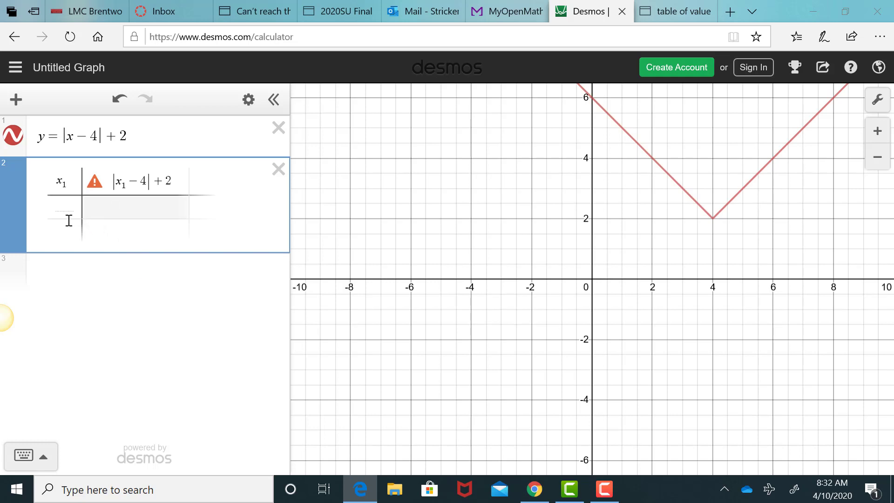
Fill the table's x₁ column with the values 4, 2, 3, 5 and 6.
left_click(102, 217)
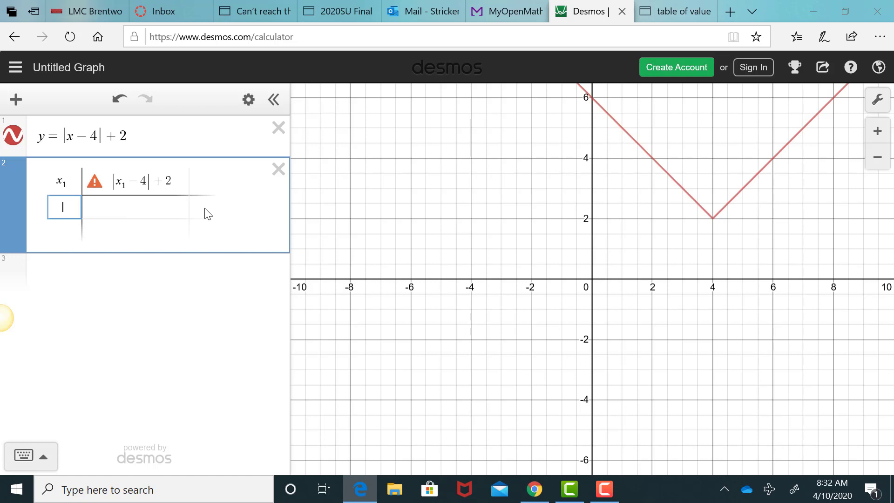
type("4")
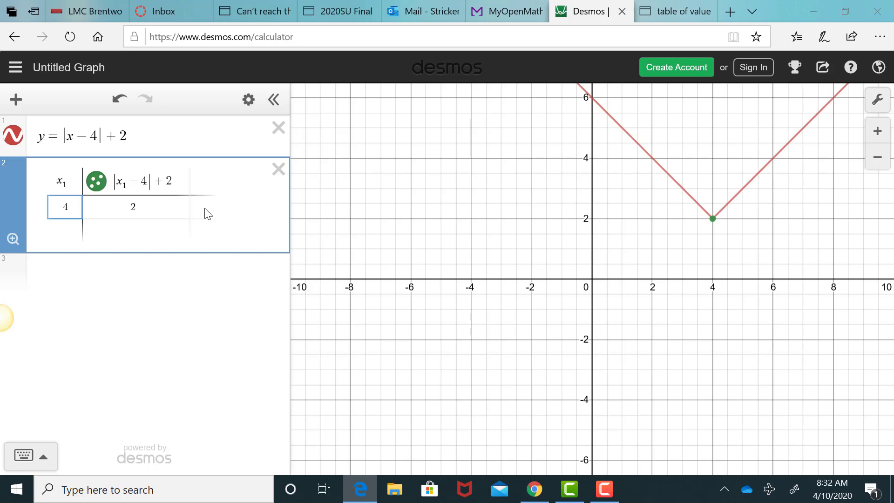
key("Return")
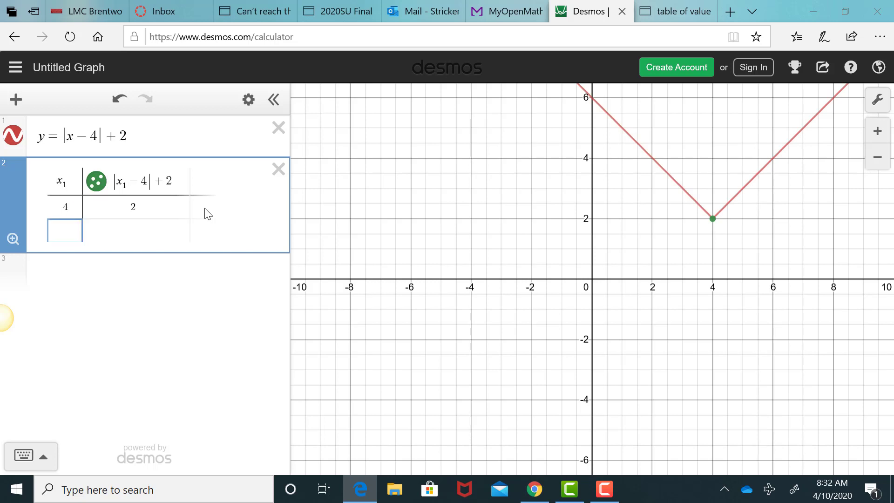
type("2")
key("Return")
type("0")
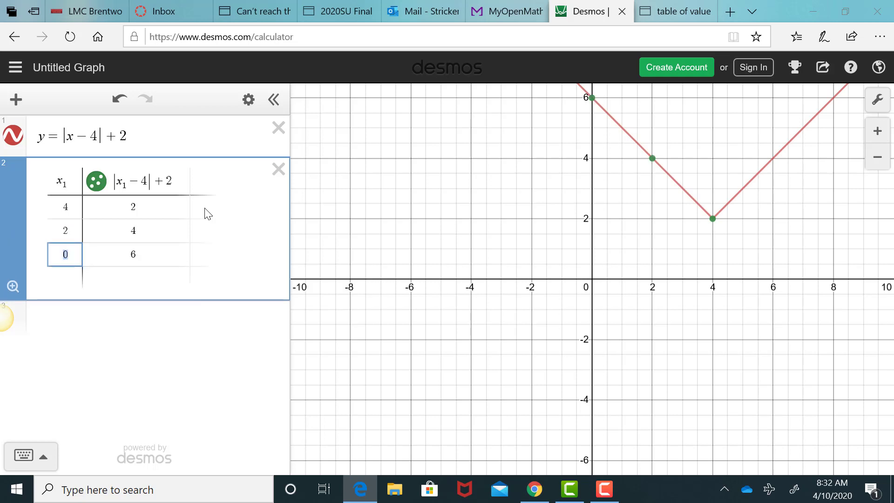
type("3")
key("Return")
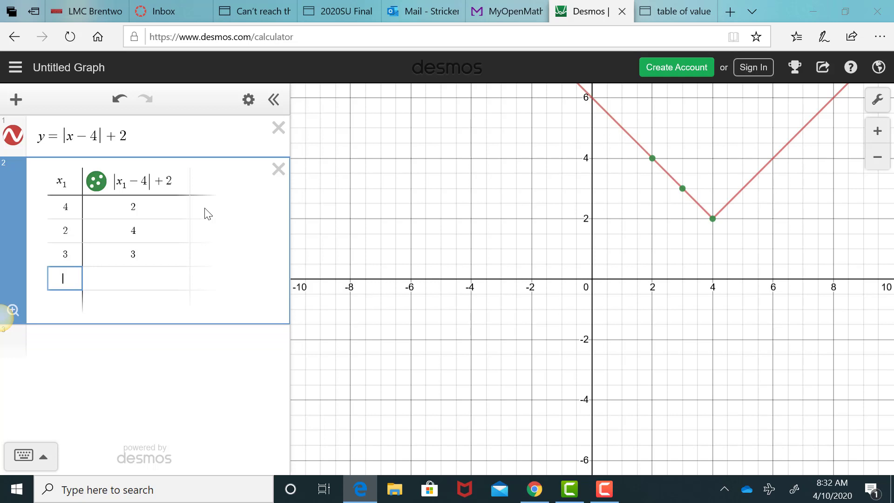
type("5")
key("Return")
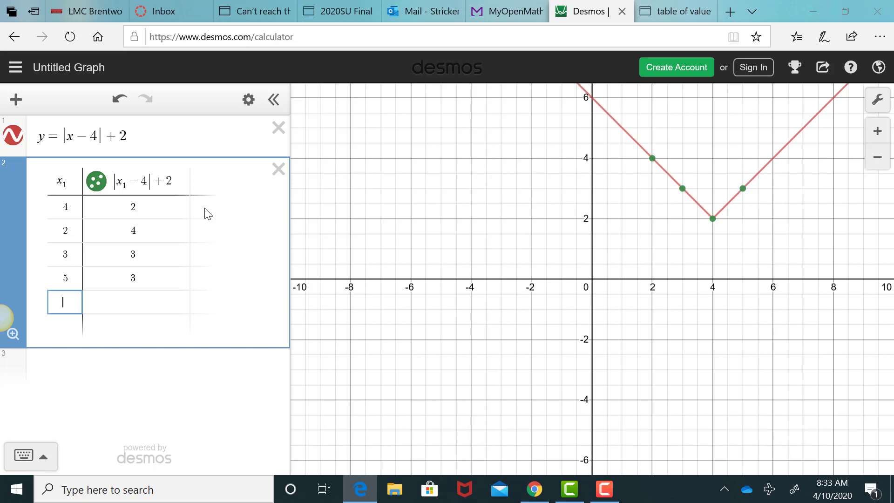
type("6")
Show the coordinate labels of all five plotted table points on the graph.
left_click(743, 188)
left_click(713, 217)
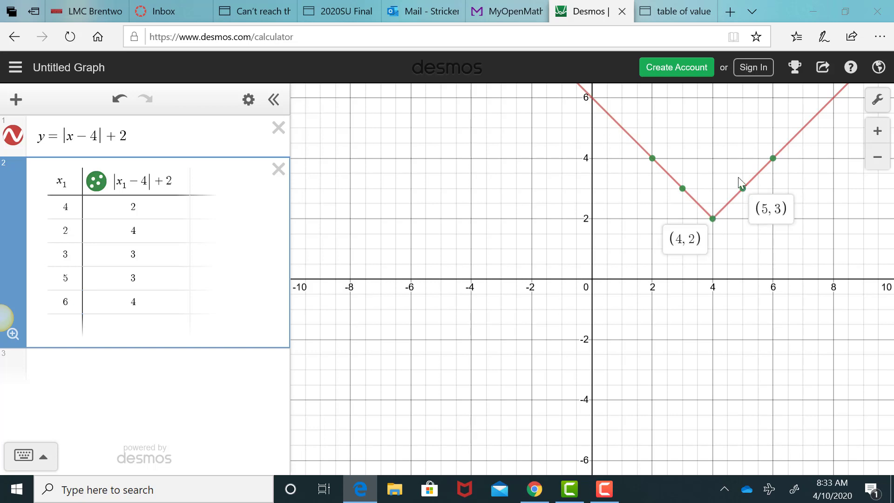
left_click(772, 157)
left_click(680, 190)
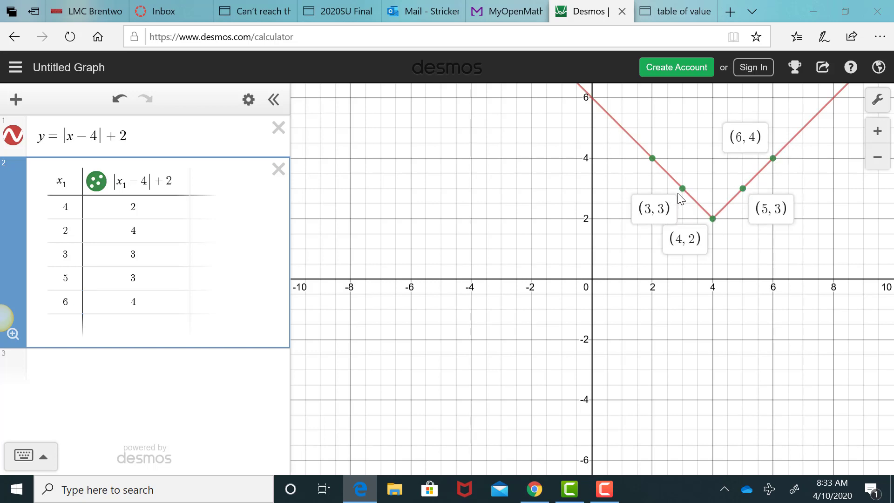
left_click(652, 159)
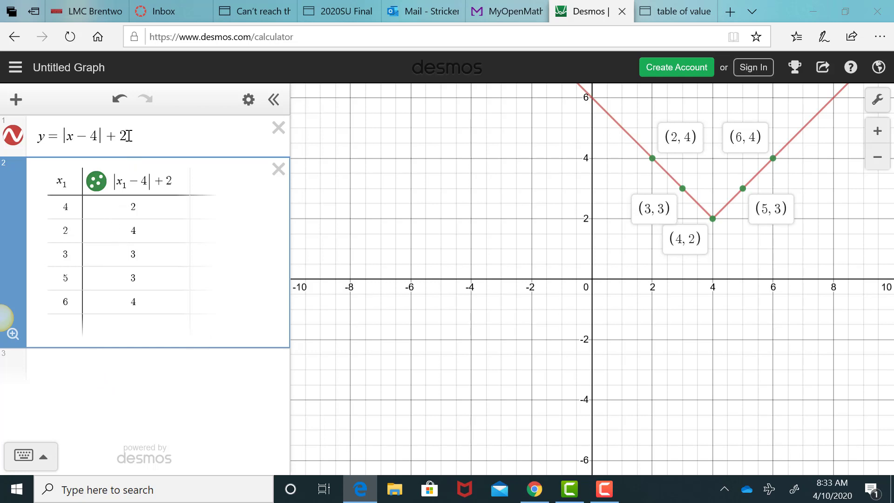
Clear the expression |x − 4| + 2 from the first equation, keeping only y =.
left_click_drag(129, 135, 76, 129)
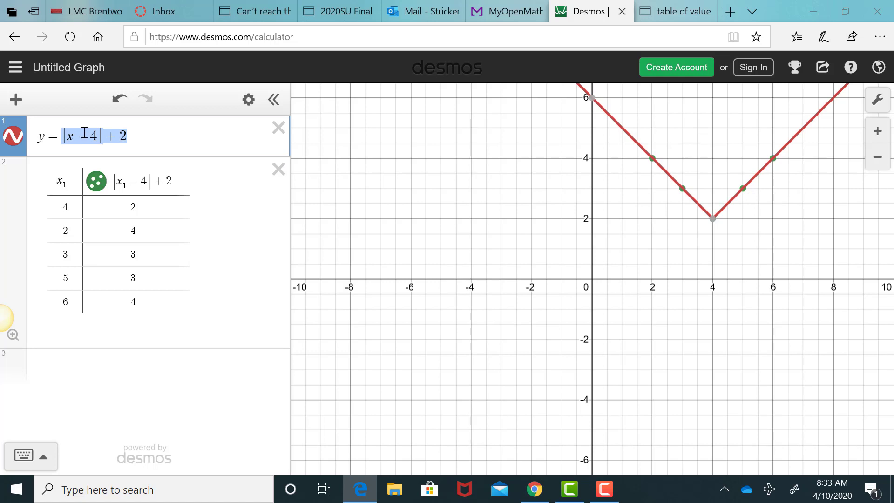
type("(")
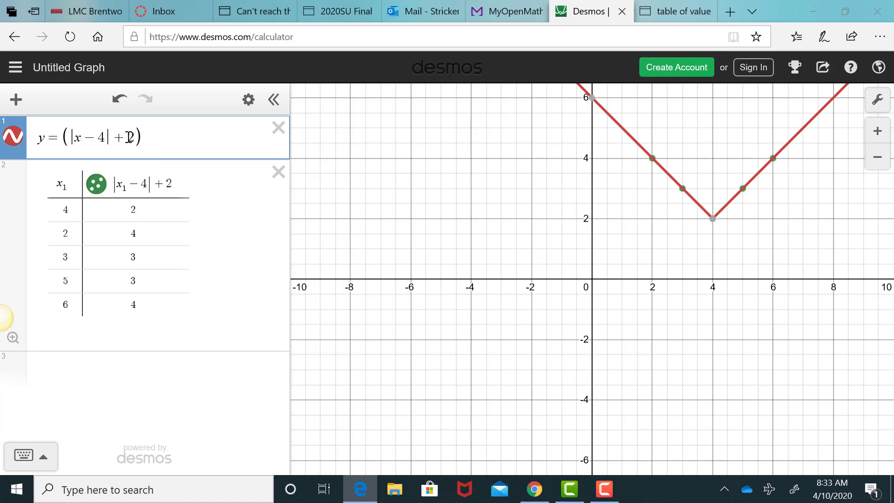
left_click_drag(130, 138, 72, 141)
key("BackSpace")
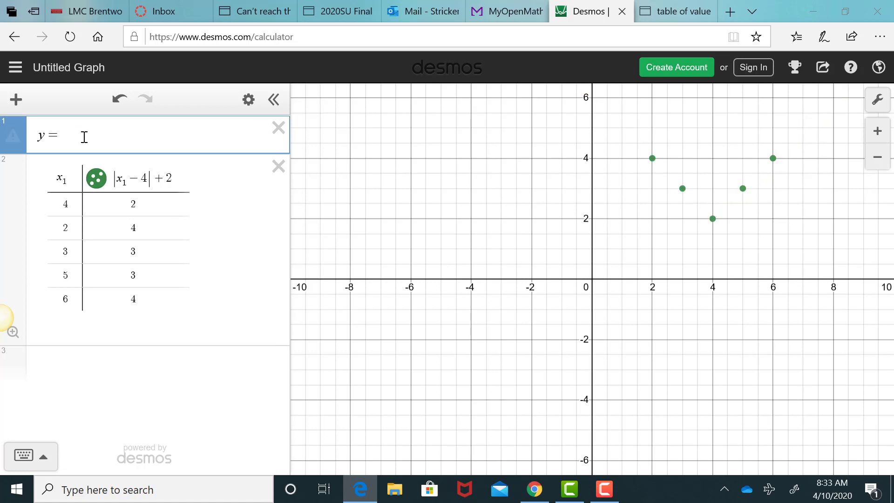
type("(x")
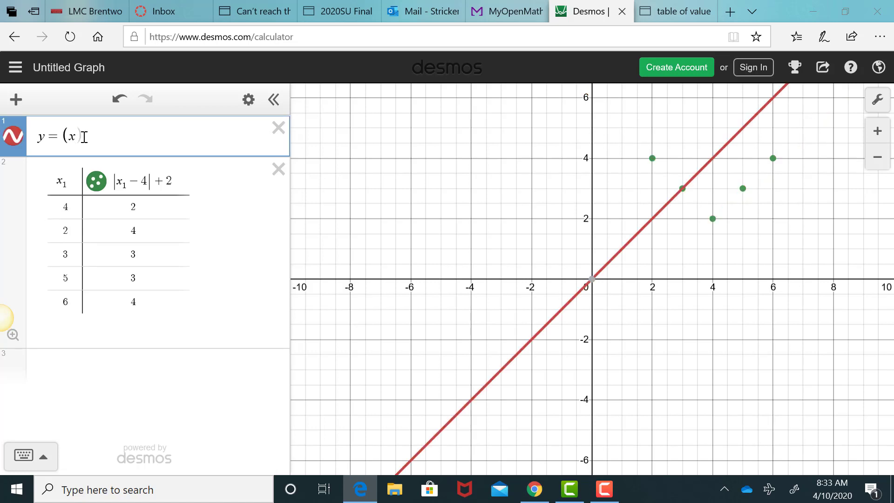
key("BackSpace")
key("BackSpace")
type("x")
key("BackSpace")
Complete the equation as y = √(x − 4) + 2 and hide the table's plotted points.
type("sqrt")
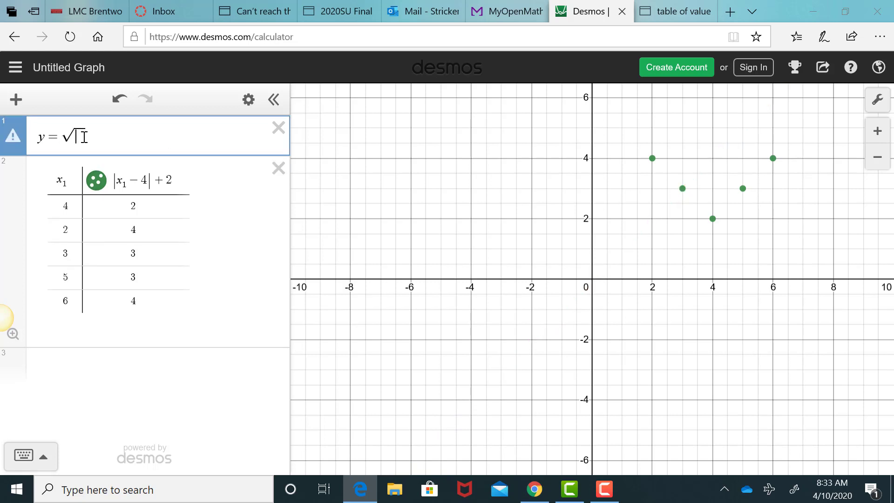
type("x")
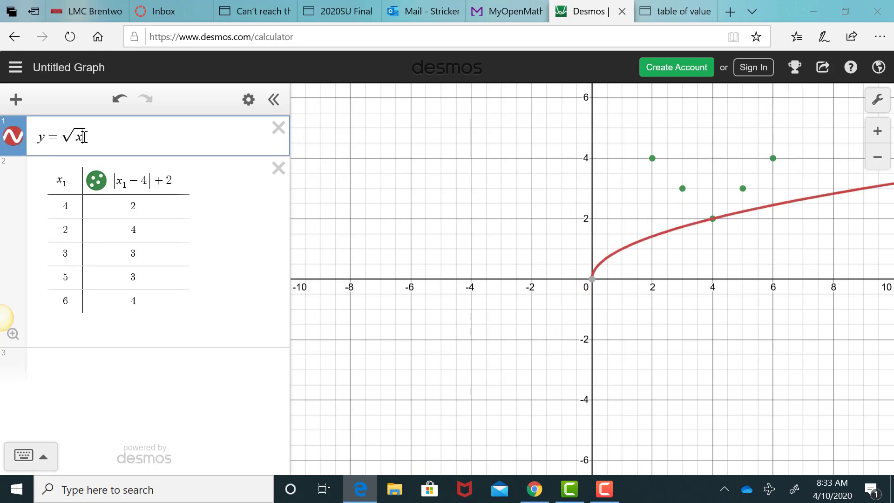
type("-4")
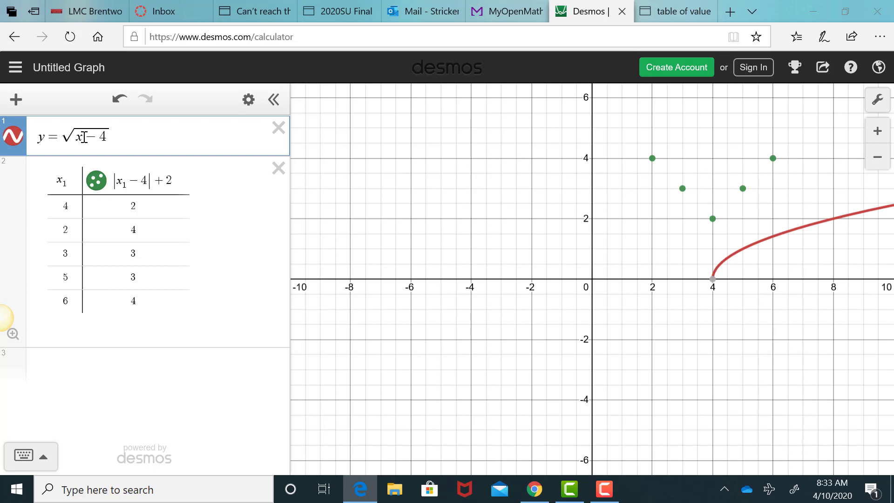
key("Right")
type("+2")
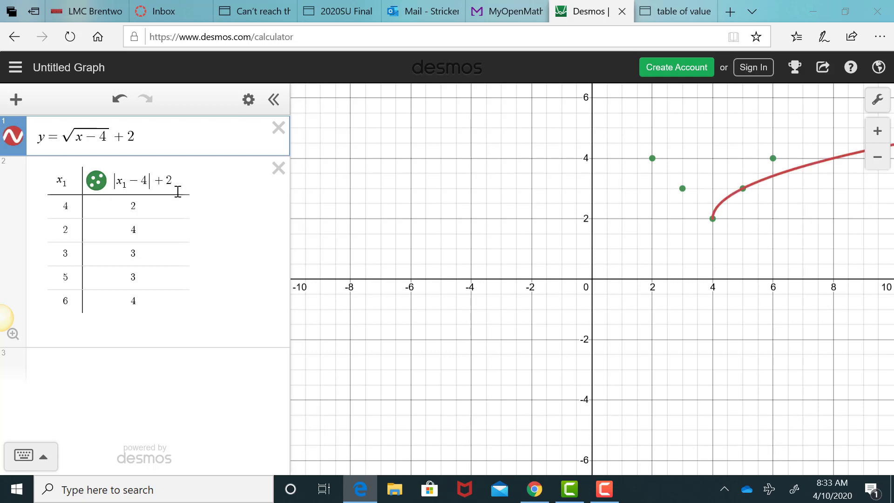
left_click(97, 188)
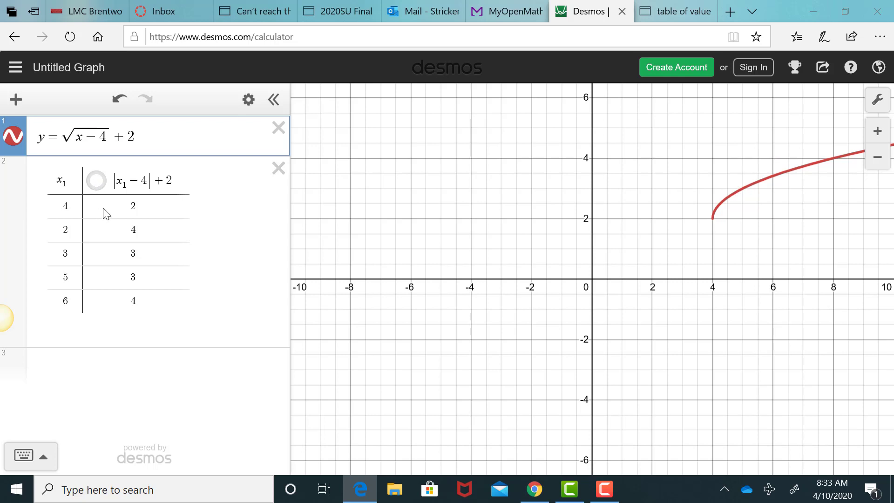
Replace the square root term in the equation with (x − 4)², graph it, and change the exponent to 3.
left_click(114, 136)
key("BackSpace")
key("BackSpace")
key("BackSpace")
key("BackSpace")
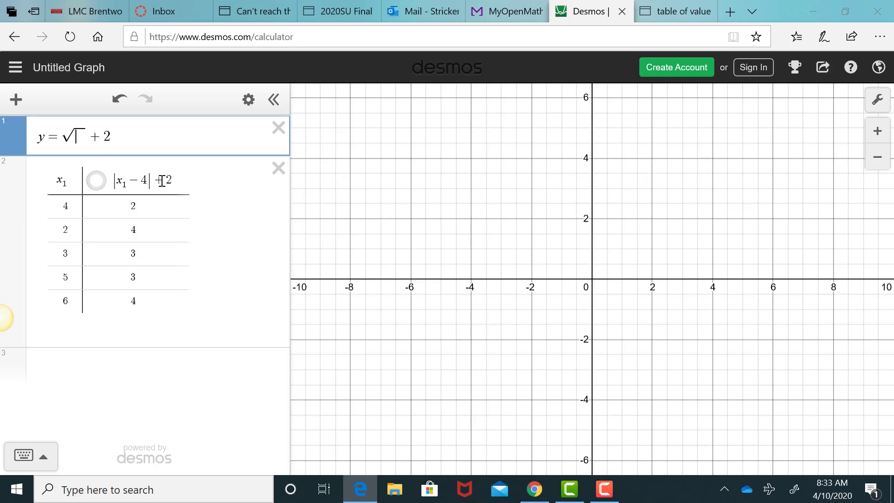
type("(")
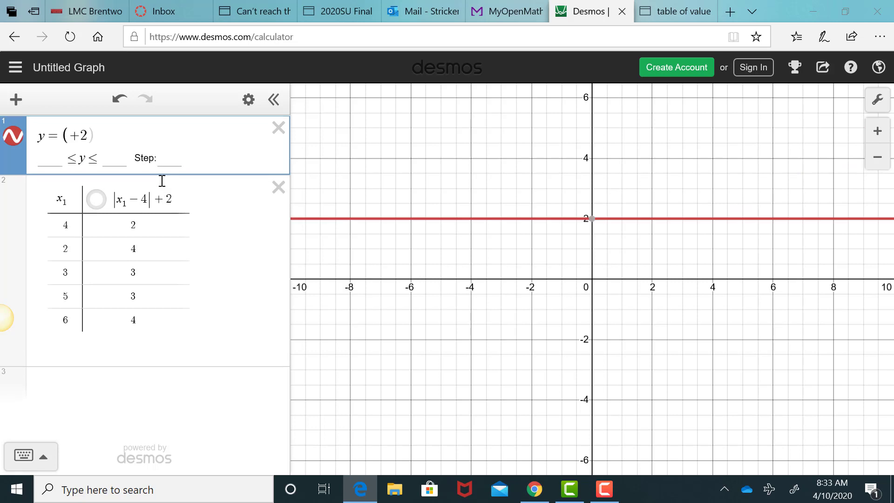
type("x-4")
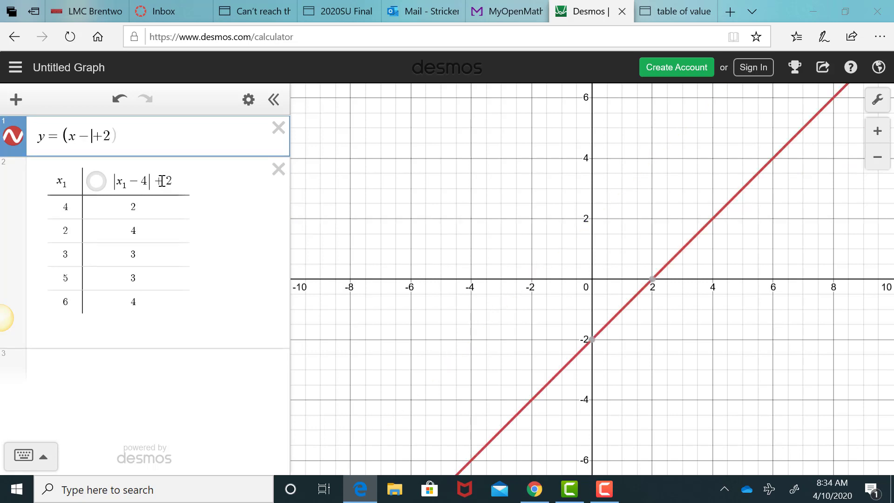
type(")^2")
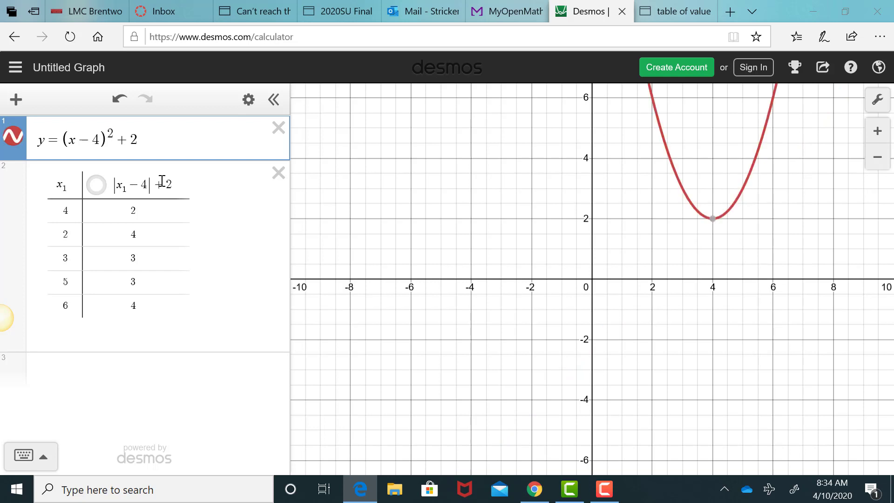
key("BackSpace")
type("3")
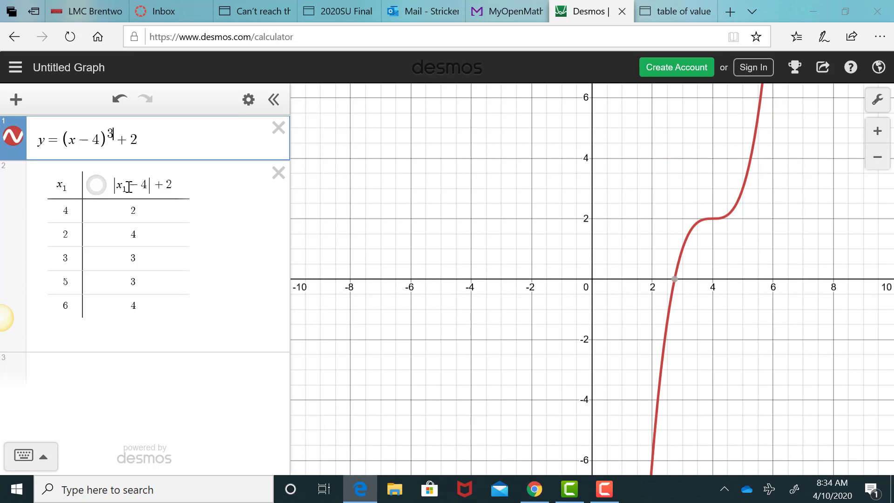
Replace the second column's heading with the equation's (x − 4)³ + 2, using x₁ in place of x.
left_click_drag(138, 141, 76, 140)
key("ctrl+c")
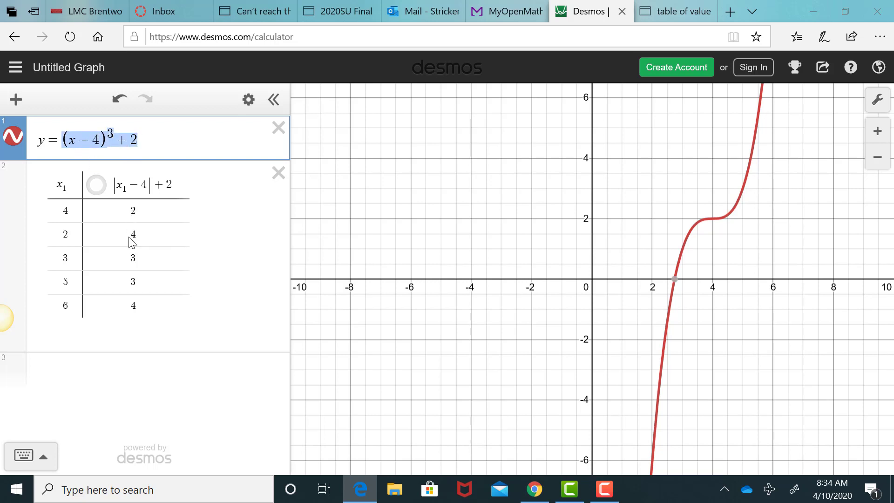
left_click_drag(176, 184, 114, 186)
key("ctrl+v")
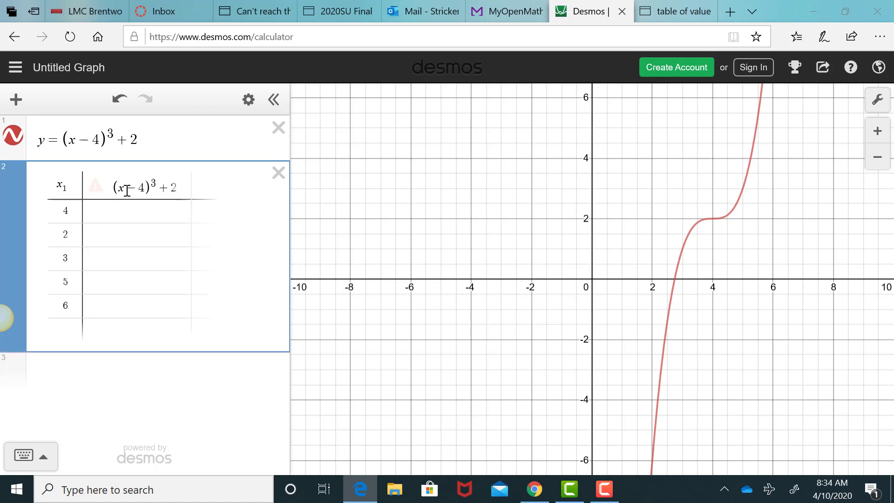
left_click(125, 188)
type("1")
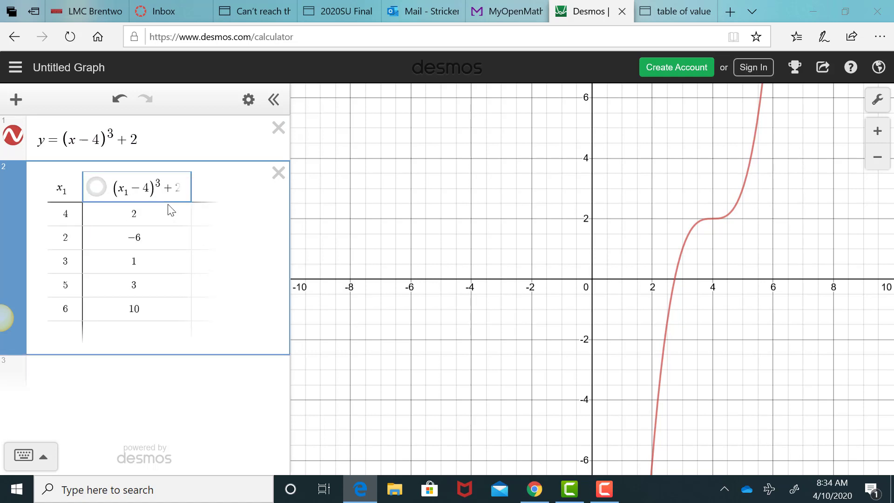
Show the second column's plotted points on the graph again, with all five table points in view.
left_click(96, 188)
scroll(765, 344, "up", 1)
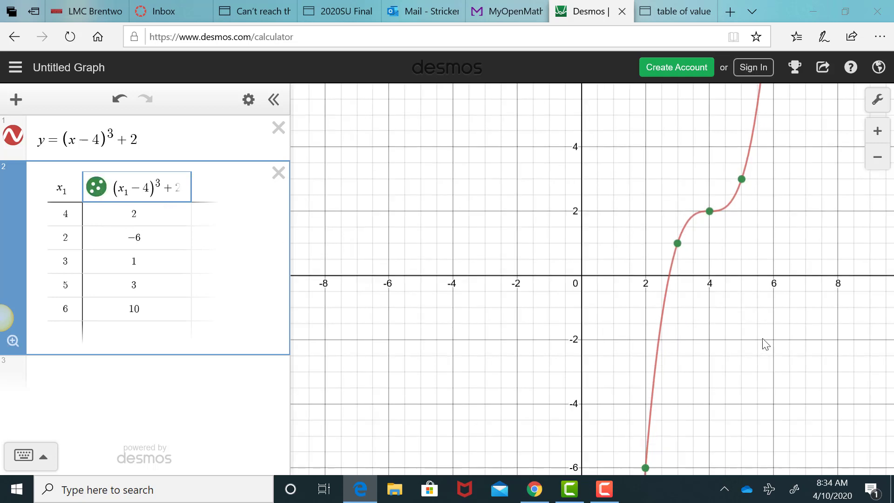
scroll(765, 343, "down", 5)
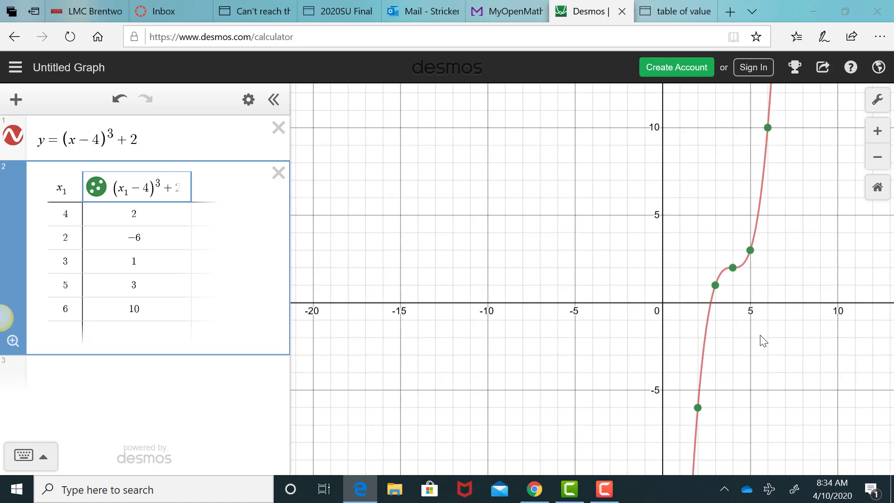